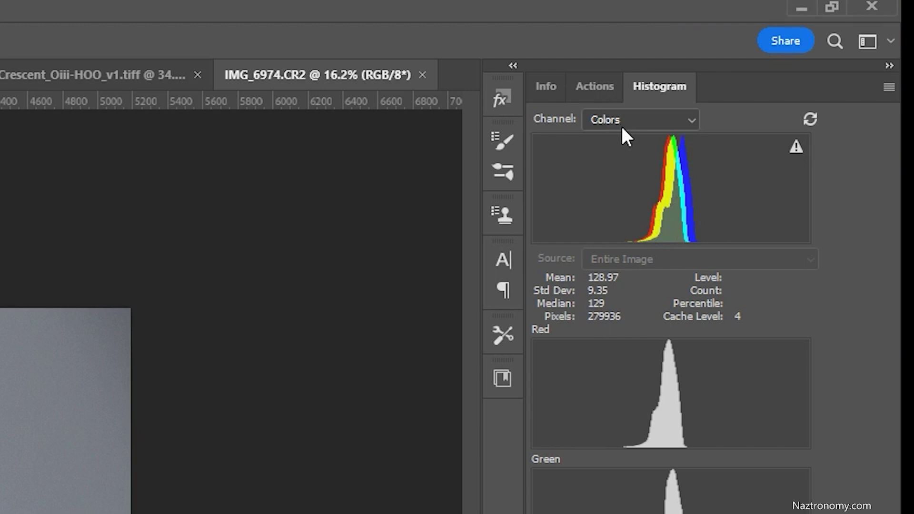
Show the Luminosity histogram, then the Colors histogram of Crescent_unstr.tiff (mean 3.10).
{"action": "left_click", "coordinate": [689, 118]}
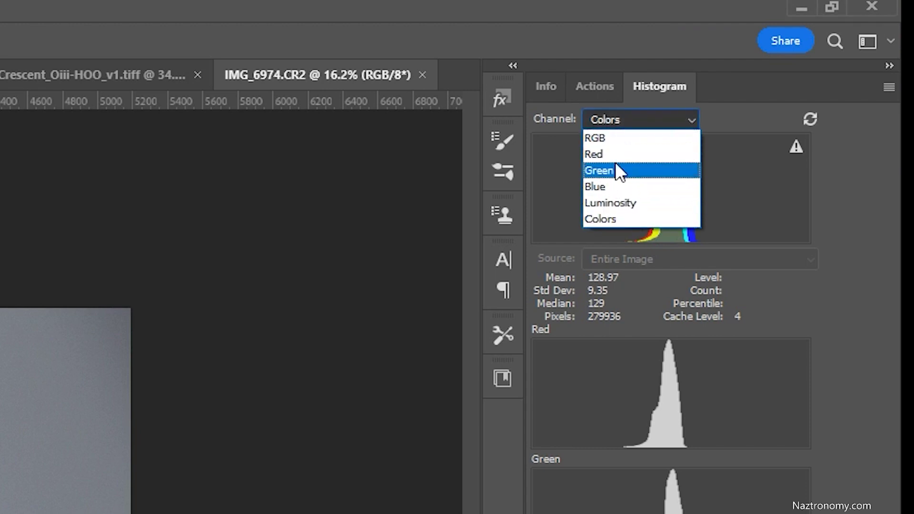
{"action": "left_click", "coordinate": [637, 204]}
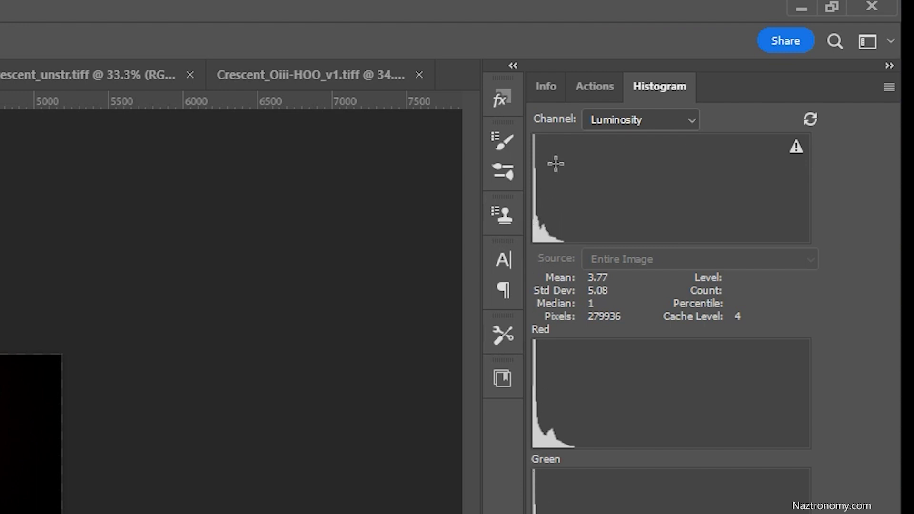
{"action": "left_click", "coordinate": [628, 119]}
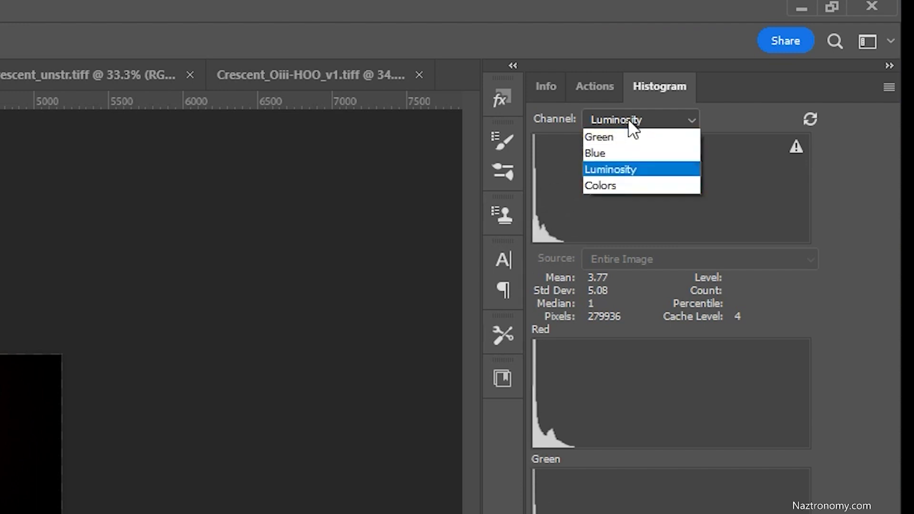
{"action": "left_click", "coordinate": [634, 218]}
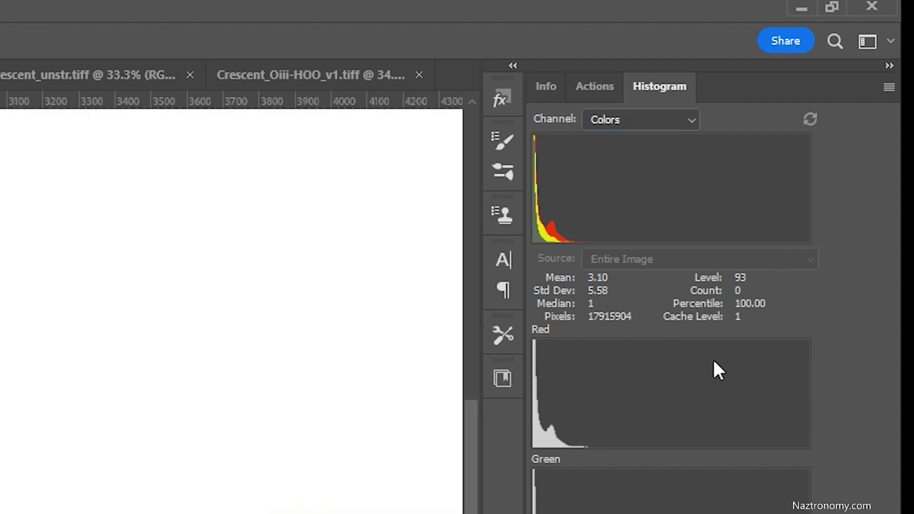
Set the histogram channel to Luminosity for IMG_6974.CR2, showing mean 127.50.
{"action": "left_click", "coordinate": [632, 122]}
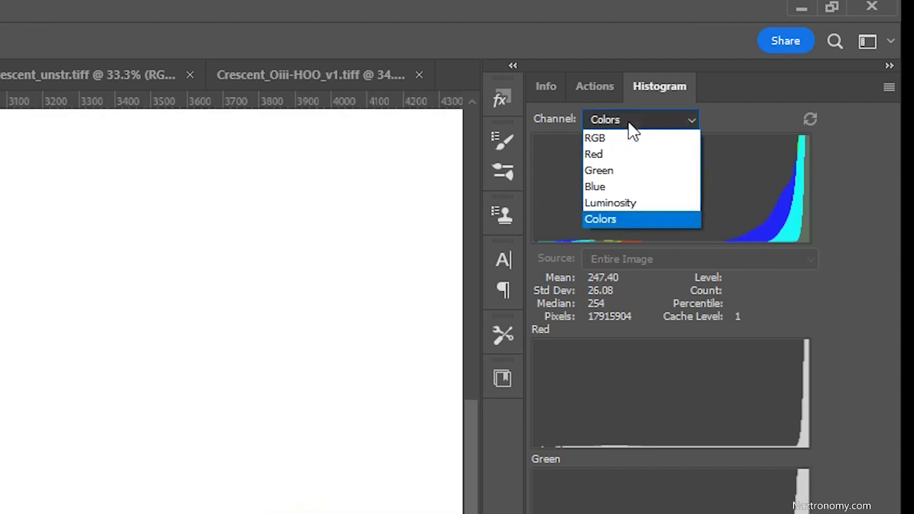
{"action": "left_click", "coordinate": [643, 203]}
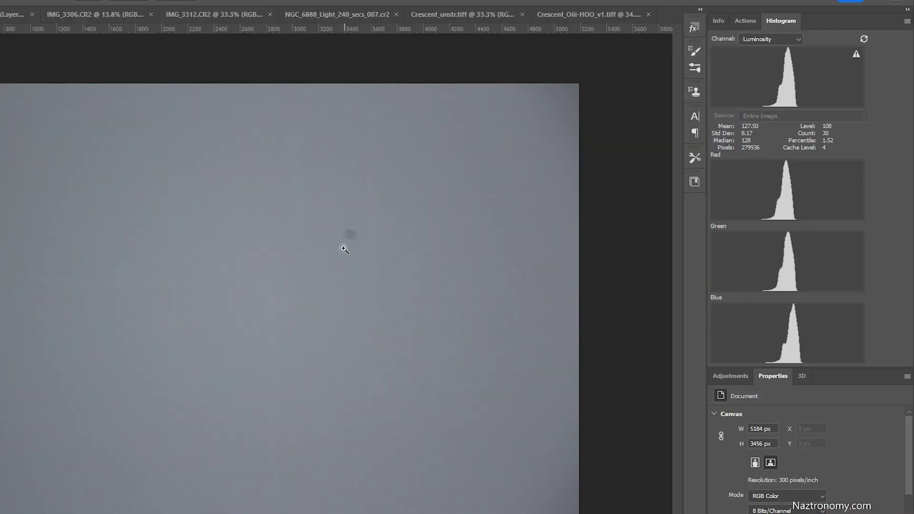
{"action": "mouse_move", "coordinate": [347, 235]}
{"action": "left_mouse_down"}
{"action": "mouse_move", "coordinate": [429, 231]}
{"action": "mouse_move", "coordinate": [316, 248]}
{"action": "left_mouse_up"}
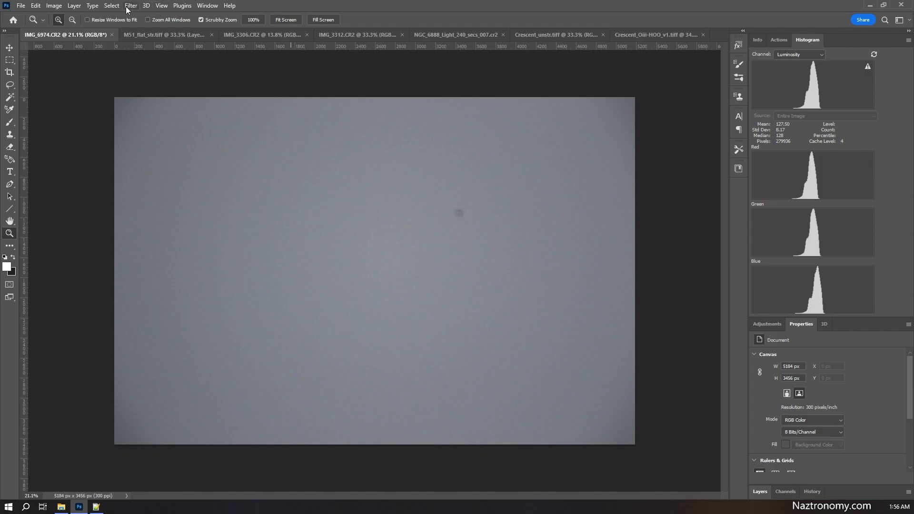
{"action": "left_click", "coordinate": [129, 6]}
Open the Camera Raw filter on the grey frame and try exposure between +0.50 and +1.05.
{"action": "left_click", "coordinate": [145, 77]}
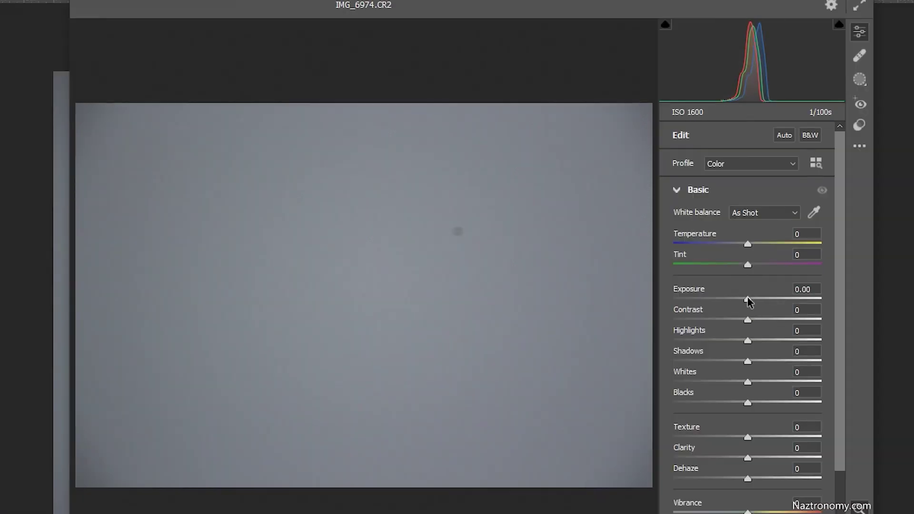
{"action": "left_click_drag", "start_coordinate": [748, 299], "coordinate": [763, 298]}
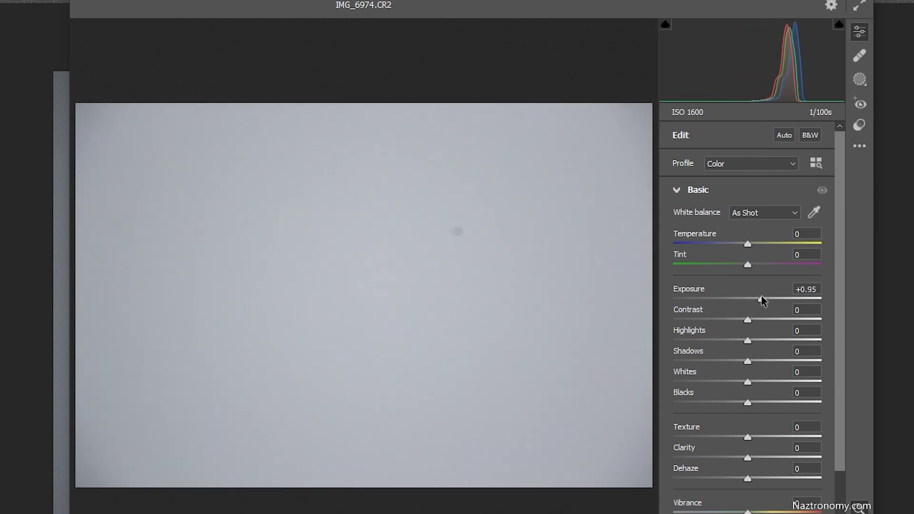
{"action": "left_click_drag", "start_coordinate": [762, 300], "coordinate": [763, 299]}
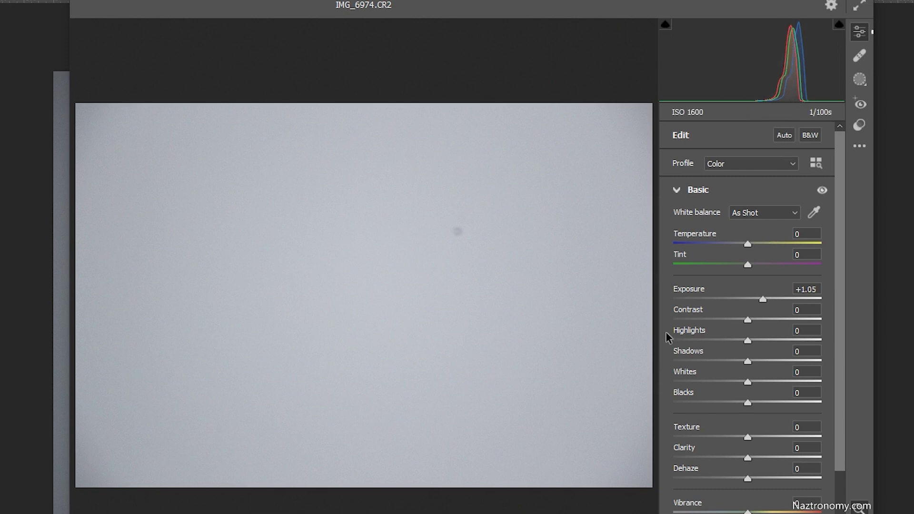
{"action": "left_click_drag", "start_coordinate": [447, 237], "coordinate": [438, 239]}
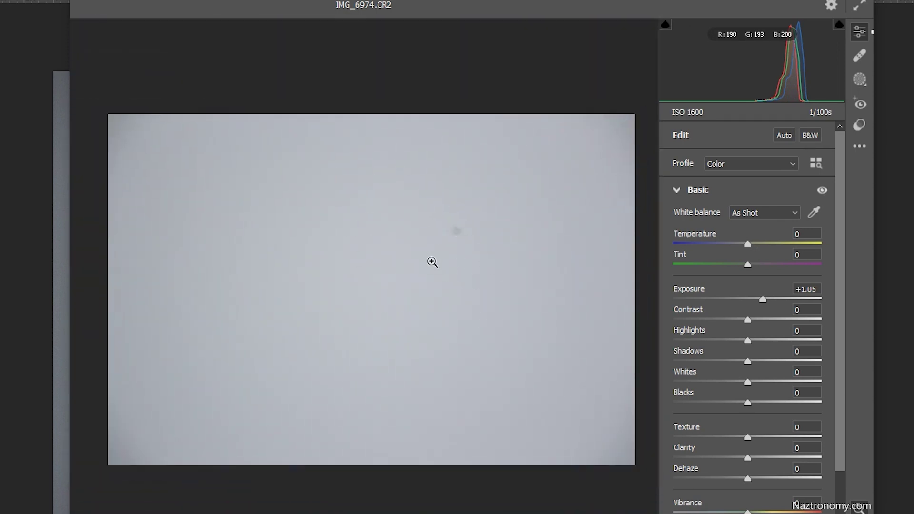
{"action": "mouse_move", "coordinate": [765, 300]}
{"action": "left_mouse_down"}
{"action": "mouse_move", "coordinate": [739, 304]}
{"action": "mouse_move", "coordinate": [746, 301]}
{"action": "left_mouse_up"}
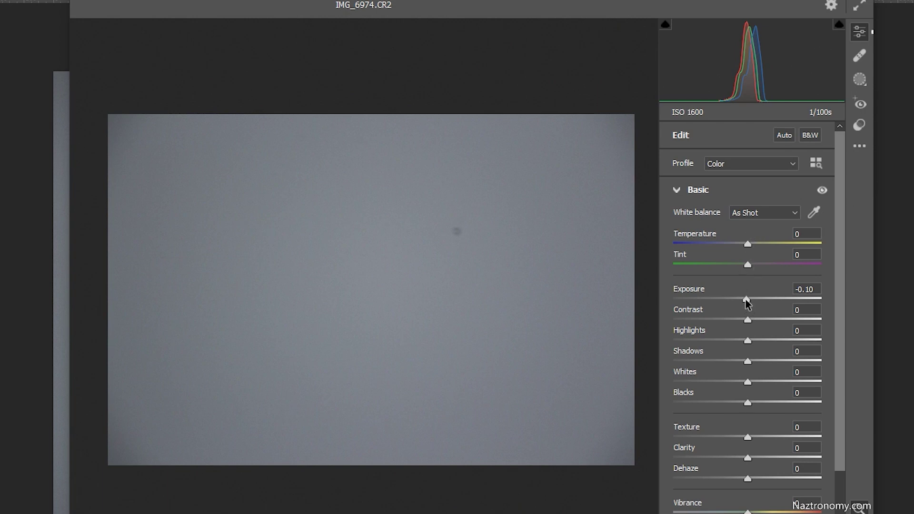
Swing exposure from +2.50 down to -3.75, then reset it to 0.00.
{"action": "left_click_drag", "start_coordinate": [746, 301], "coordinate": [783, 302]}
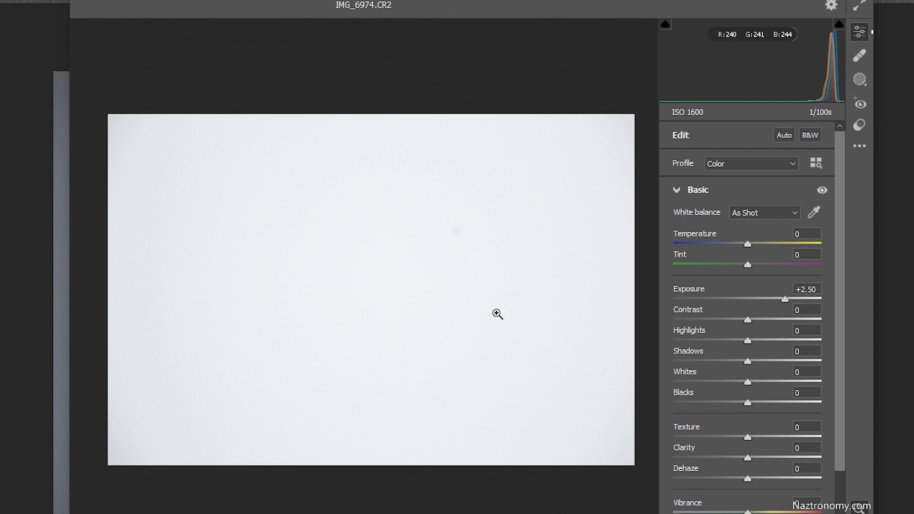
{"action": "left_click_drag", "start_coordinate": [784, 301], "coordinate": [693, 300]}
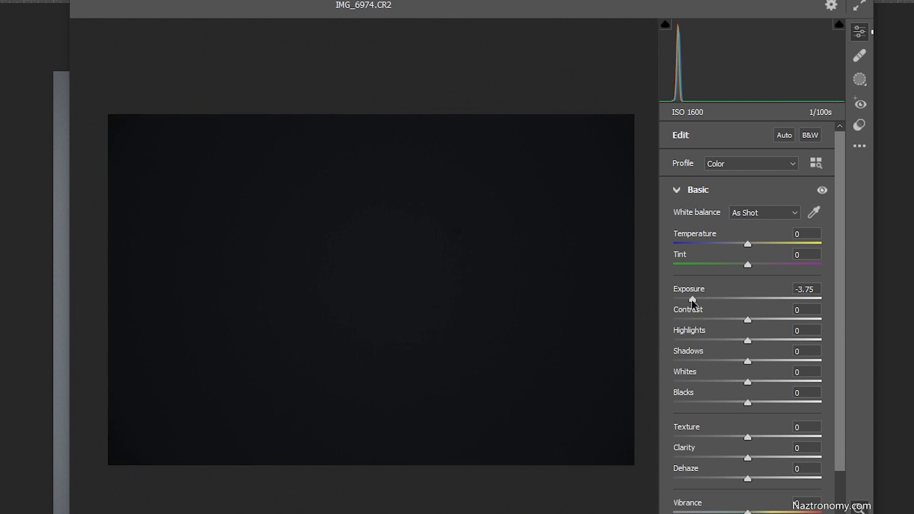
{"action": "left_click_drag", "start_coordinate": [692, 299], "coordinate": [747, 300]}
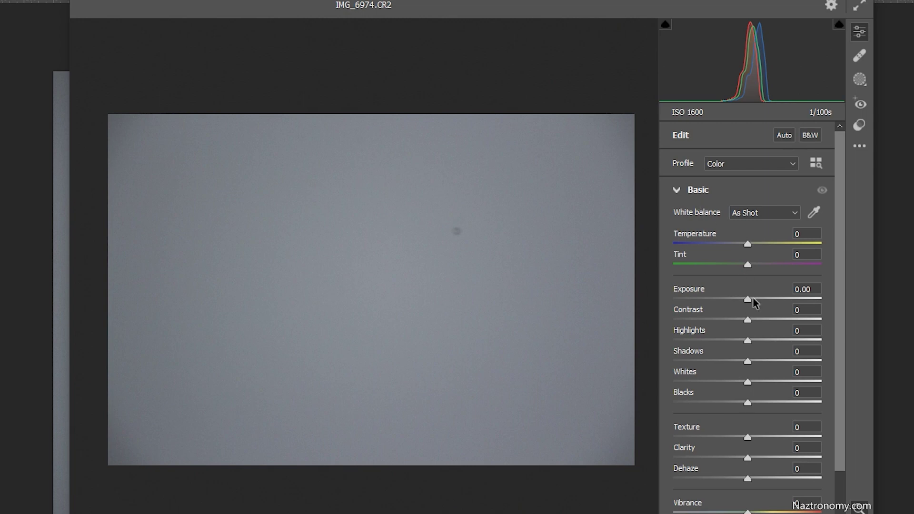
{"action": "left_click_drag", "start_coordinate": [748, 300], "coordinate": [765, 305]}
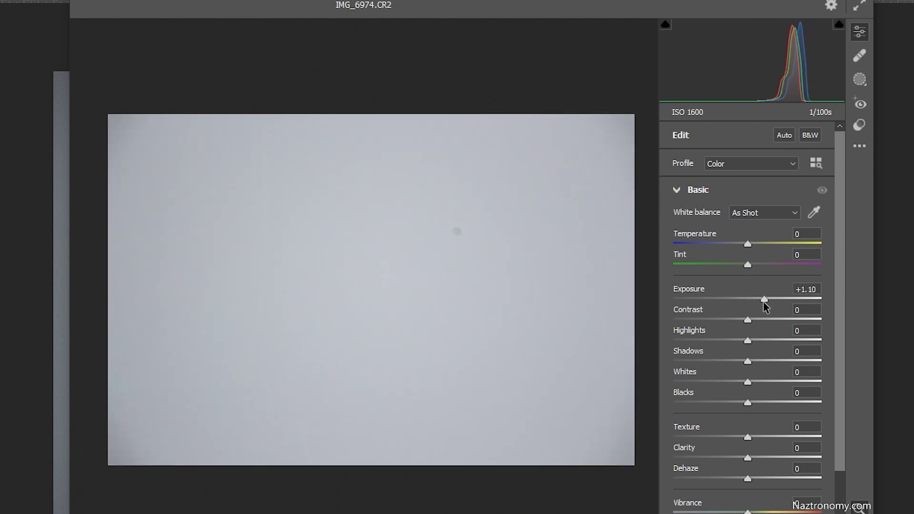
{"action": "double_click", "coordinate": [764, 300]}
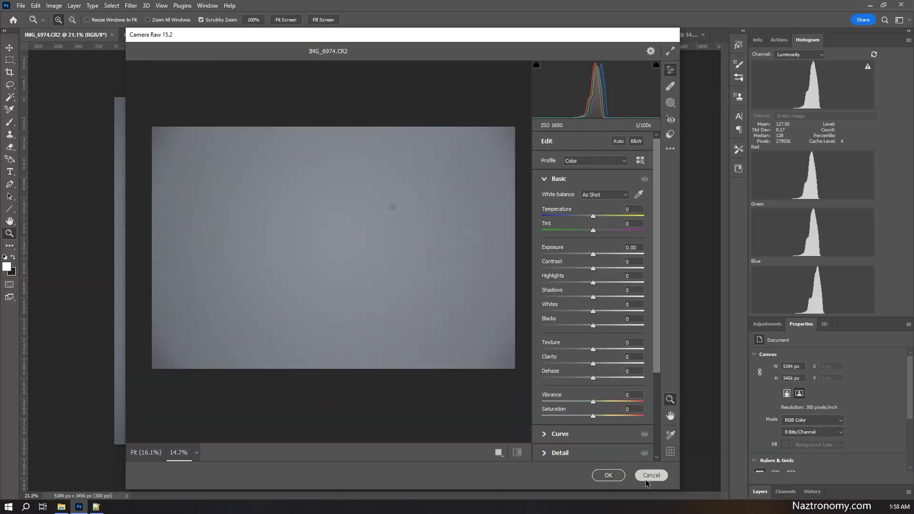
Cancel Camera Raw, then zoom in and back out on the NGC_6888_Light_240_secs_007.cr2 star field.
{"action": "left_click", "coordinate": [651, 476]}
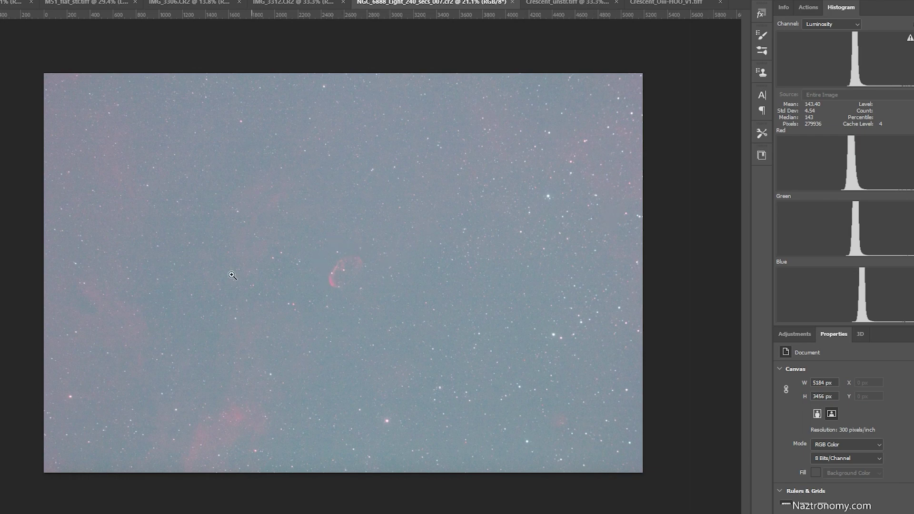
{"action": "left_click", "coordinate": [345, 274]}
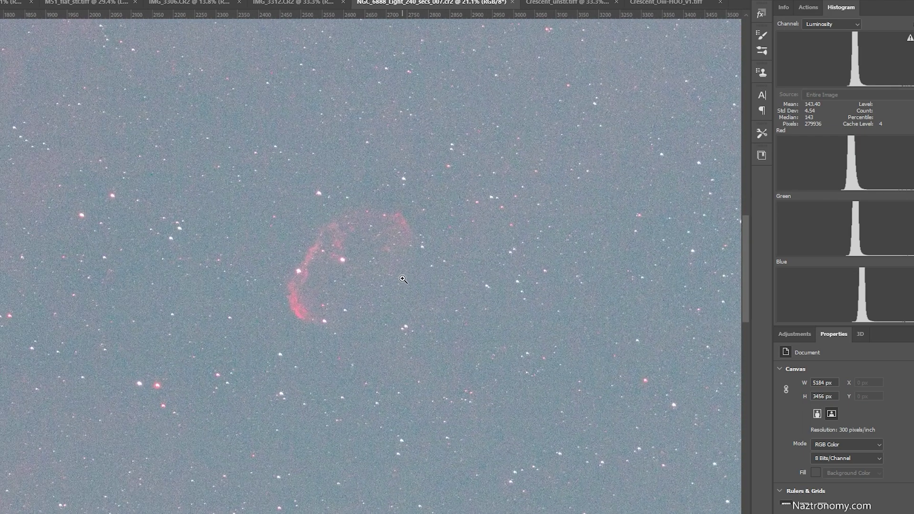
{"action": "mouse_move", "coordinate": [189, 208]}
{"action": "left_mouse_down"}
{"action": "mouse_move", "coordinate": [103, 222]}
{"action": "mouse_move", "coordinate": [404, 186]}
{"action": "left_mouse_up"}
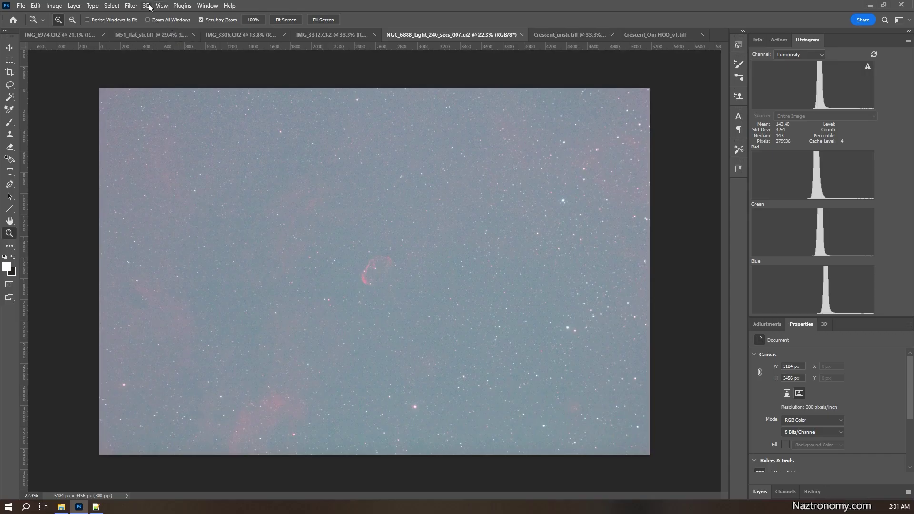
{"action": "left_click", "coordinate": [131, 5]}
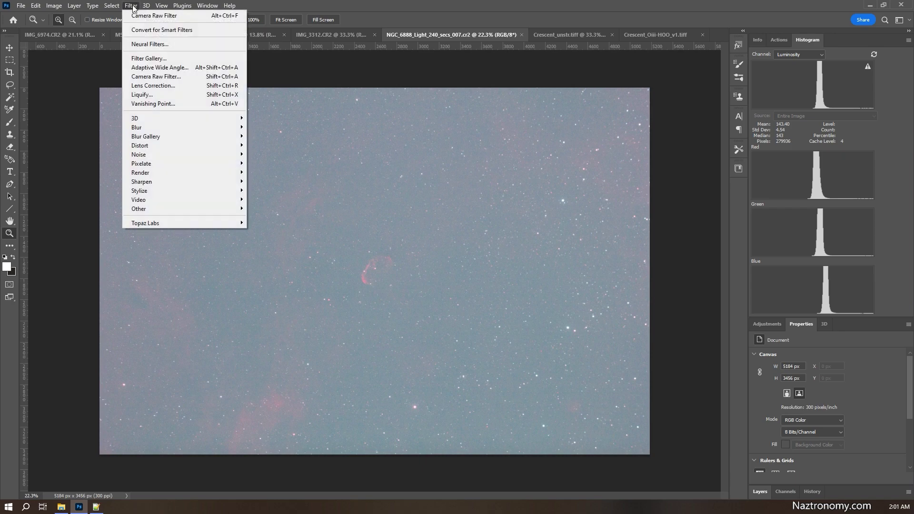
{"action": "left_click", "coordinate": [145, 79]}
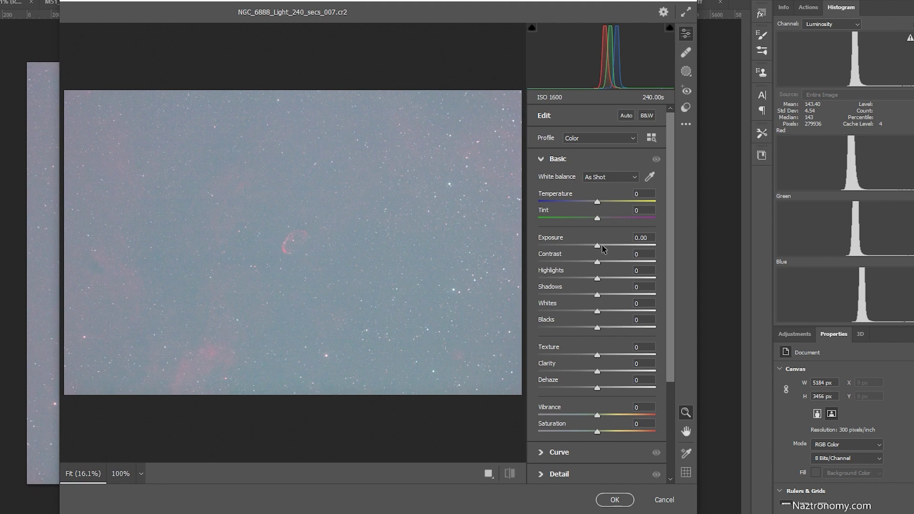
{"action": "left_click_drag", "start_coordinate": [596, 246], "coordinate": [580, 246]}
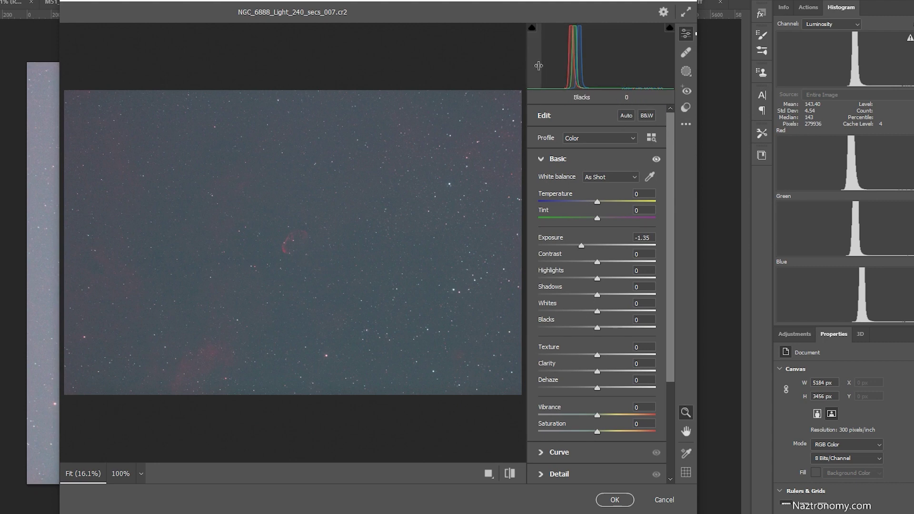
{"action": "scroll", "coordinate": [274, 270], "scroll_direction": "up", "scroll_amount": 1}
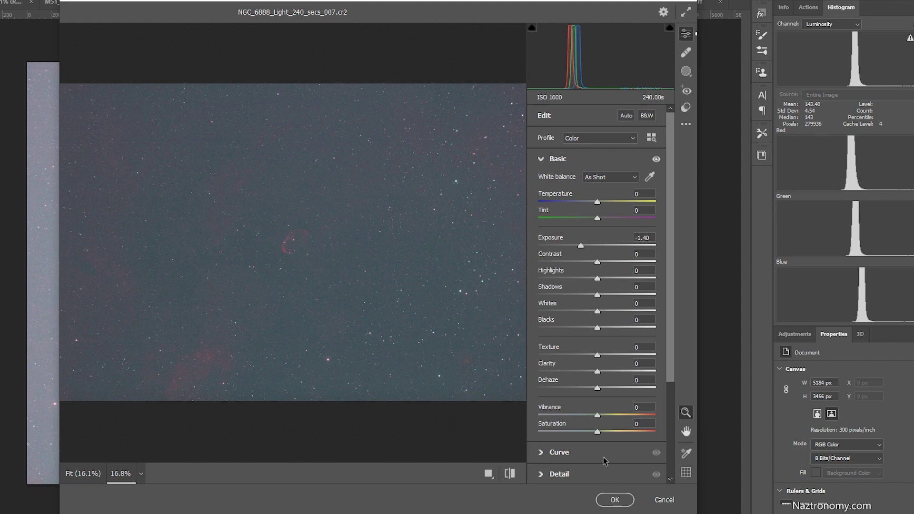
{"action": "left_click", "coordinate": [664, 499]}
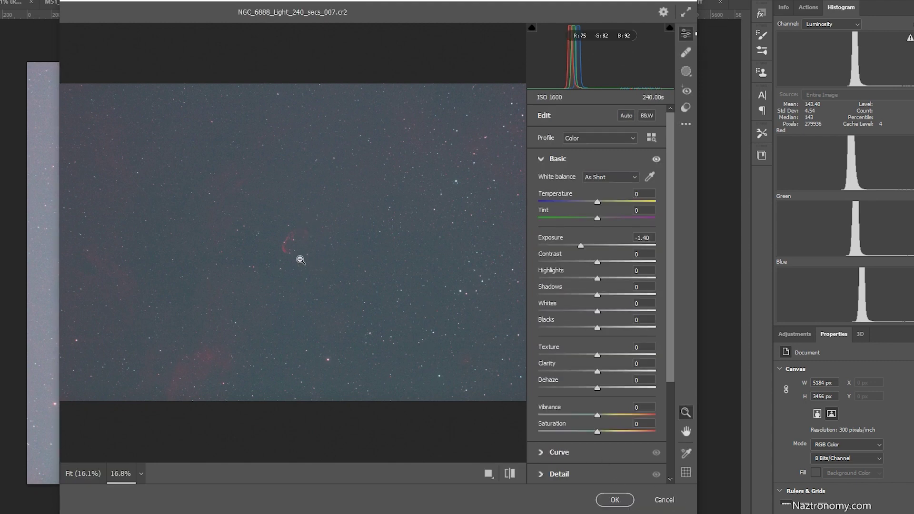
{"action": "left_click", "coordinate": [664, 502]}
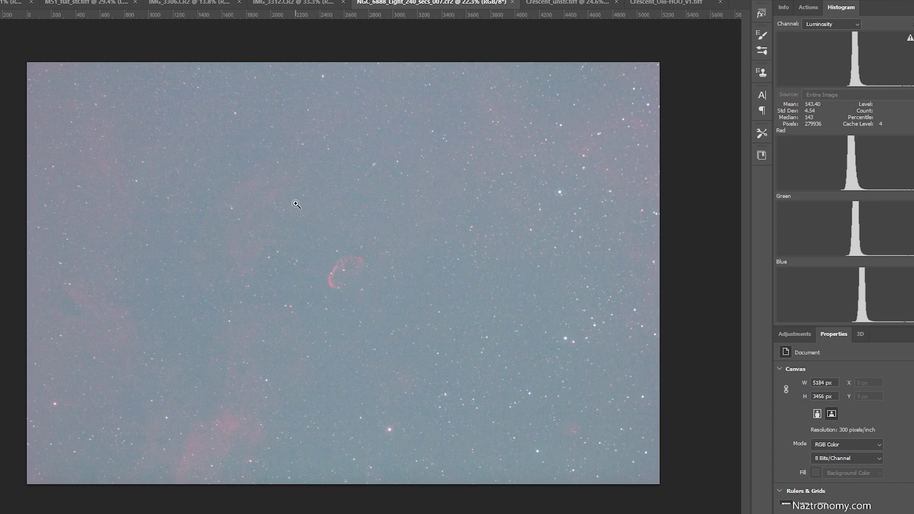
Switch to Crescent_unstr.tiff and show its Colors histogram.
{"action": "left_click", "coordinate": [565, 4]}
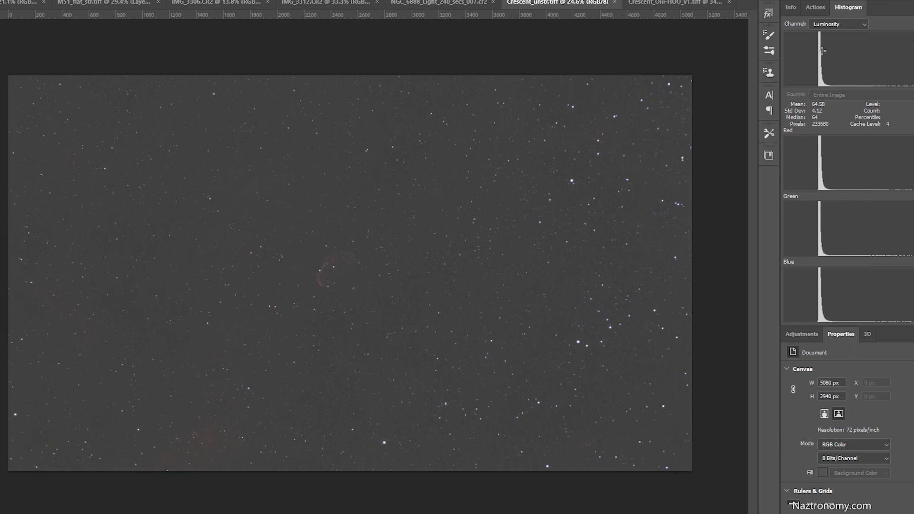
{"action": "left_click", "coordinate": [832, 24]}
{"action": "left_click", "coordinate": [826, 73]}
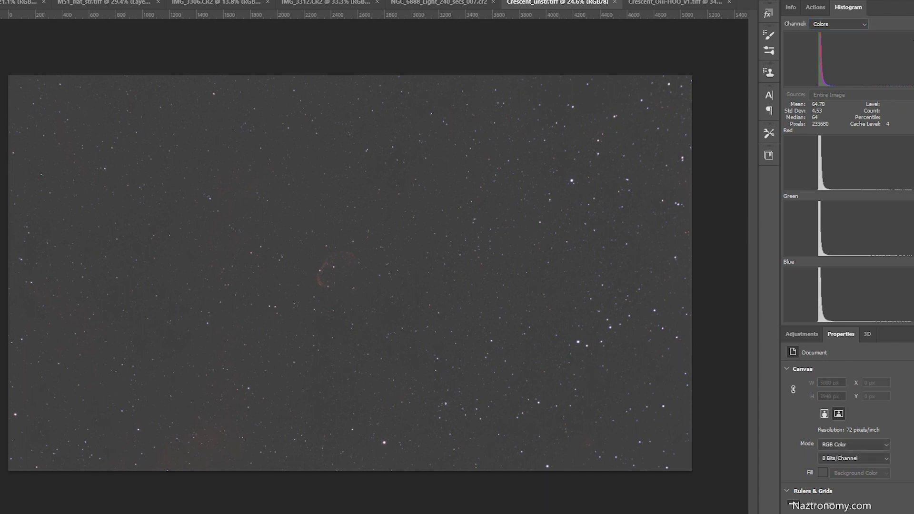
Apply Levels with input points 51 and 114 to reveal the red nebula.
{"action": "key", "text": "ctrl+l"}
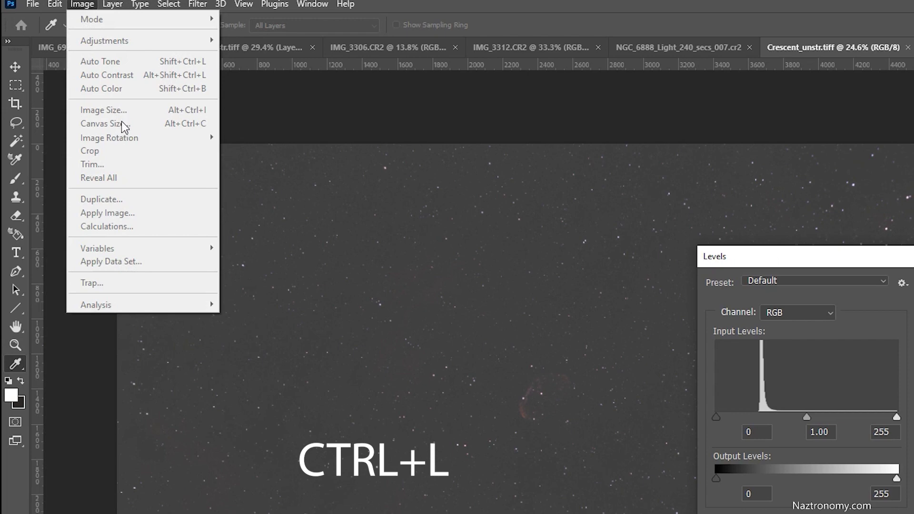
{"action": "left_click", "coordinate": [822, 265]}
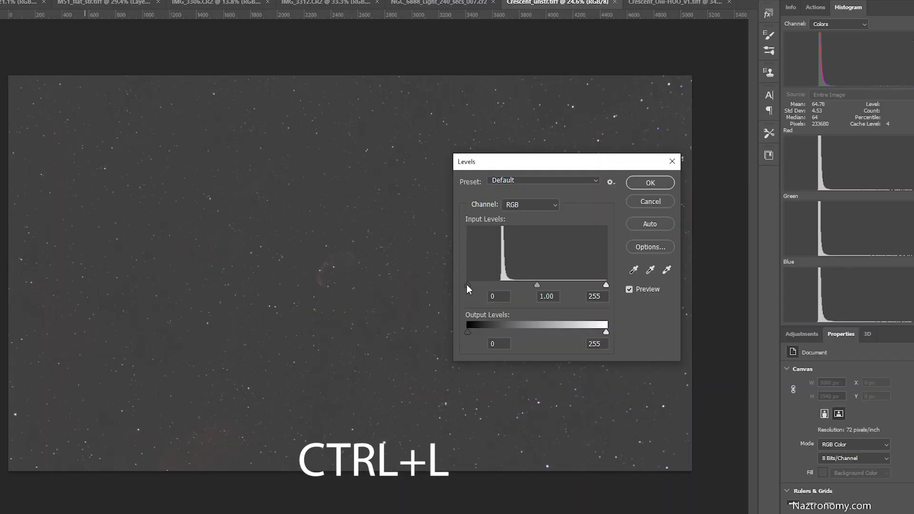
{"action": "left_click_drag", "start_coordinate": [468, 285], "coordinate": [496, 288]}
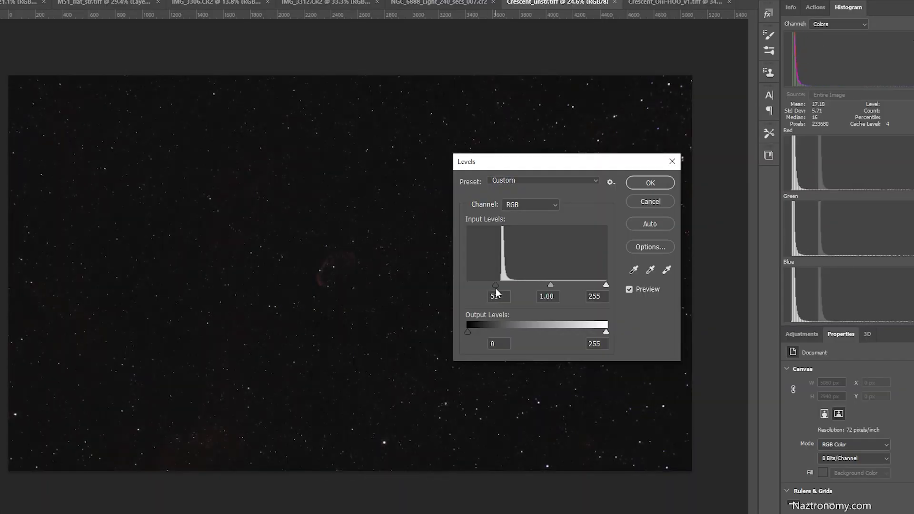
{"action": "left_click_drag", "start_coordinate": [607, 284], "coordinate": [529, 282]}
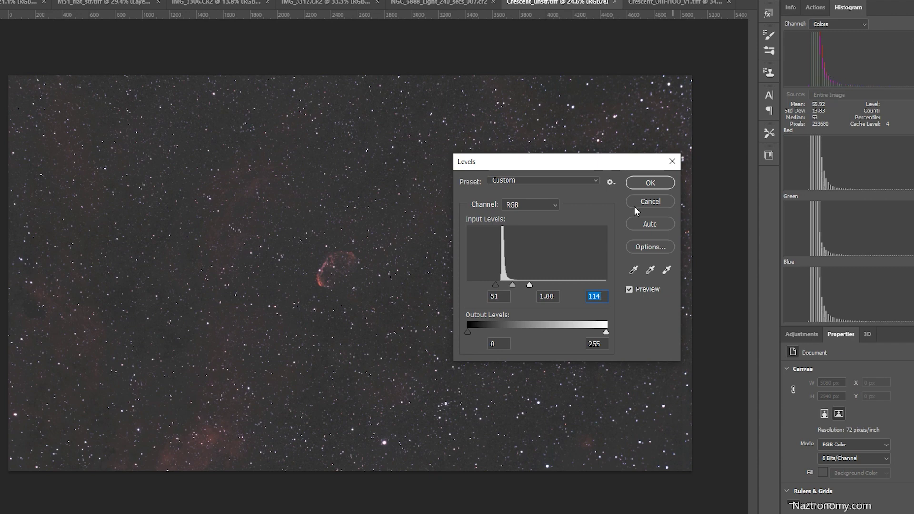
{"action": "left_click", "coordinate": [650, 183]}
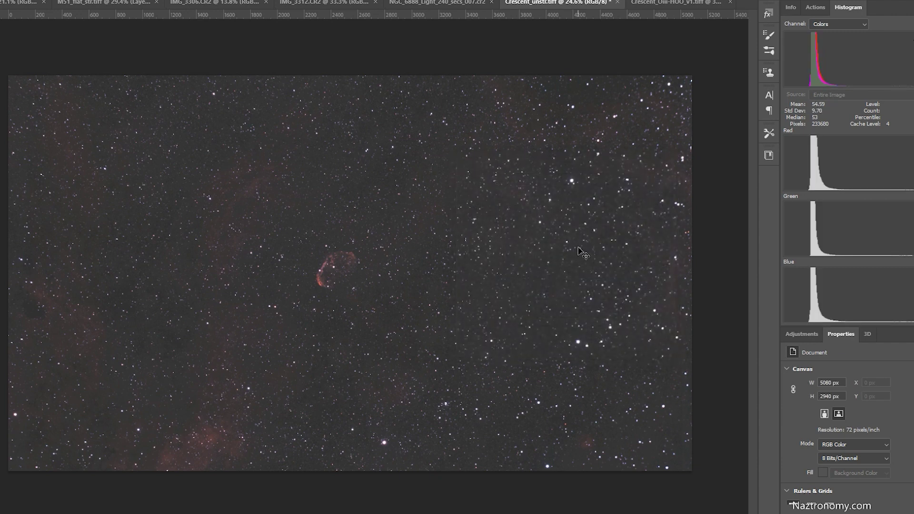
Apply a contrast S-curve with Curves.
{"action": "key", "text": "ctrl+m"}
{"action": "left_click_drag", "start_coordinate": [262, 204], "coordinate": [441, 122]}
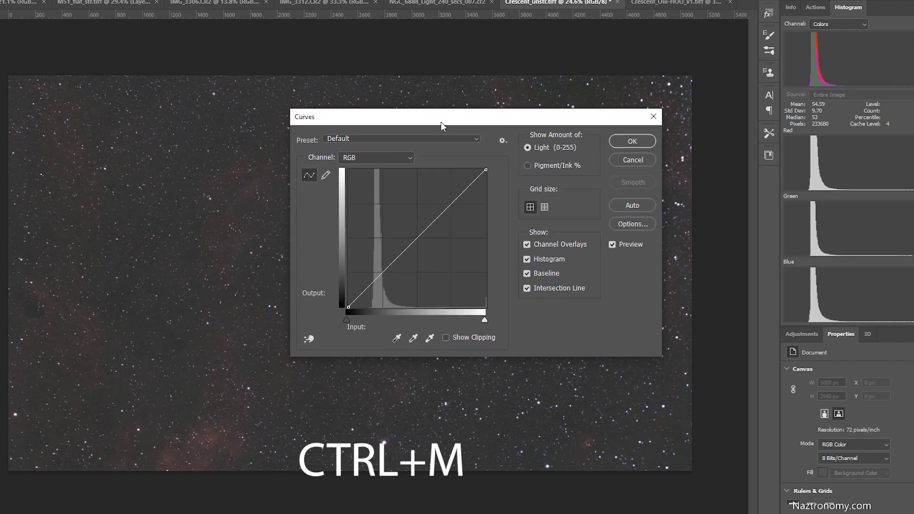
{"action": "mouse_move", "coordinate": [372, 283]}
{"action": "left_mouse_down"}
{"action": "mouse_move", "coordinate": [372, 292]}
{"action": "mouse_move", "coordinate": [386, 264]}
{"action": "left_mouse_up"}
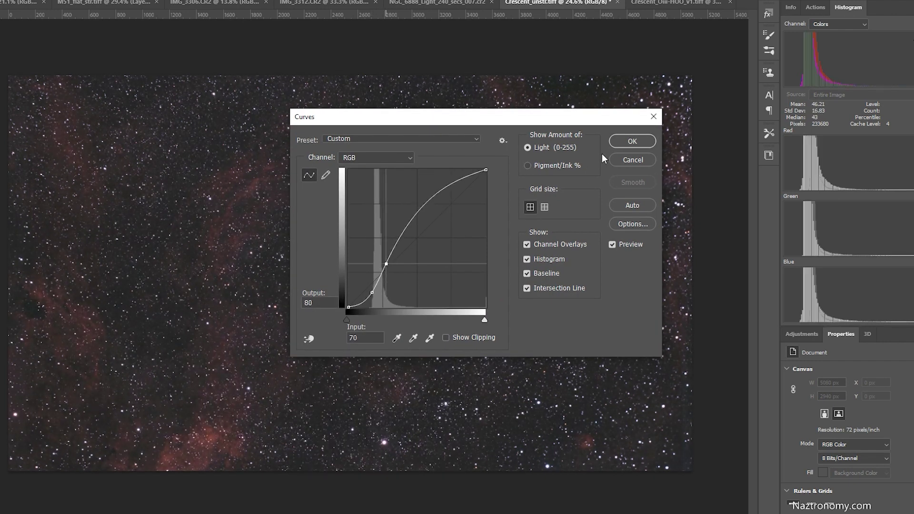
{"action": "left_click", "coordinate": [632, 142]}
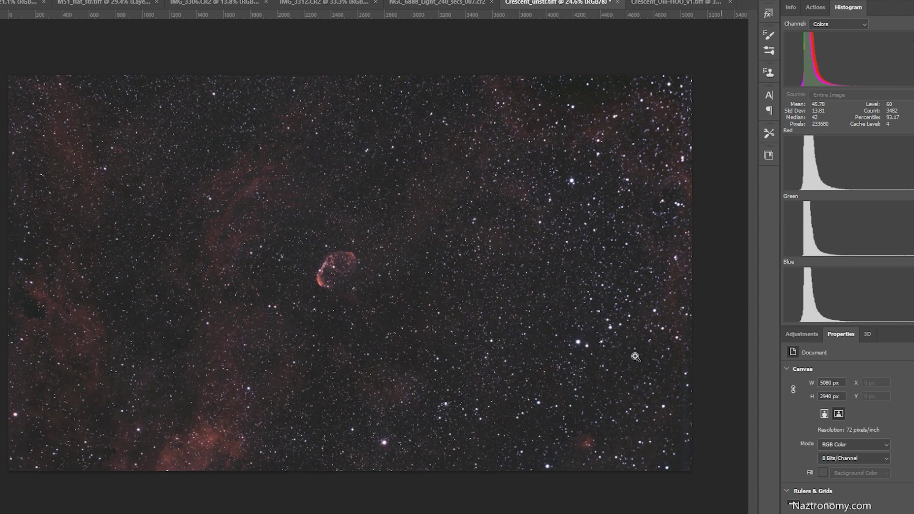
Apply a second Levels stretch, raising the black point and lowering the white point.
{"action": "key", "text": "ctrl+l"}
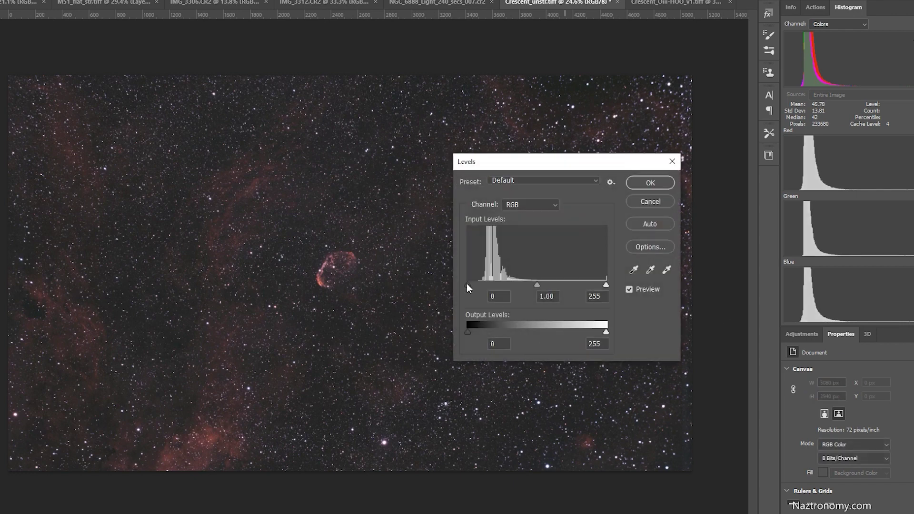
{"action": "left_click_drag", "start_coordinate": [467, 284], "coordinate": [479, 284]}
{"action": "left_click_drag", "start_coordinate": [607, 284], "coordinate": [544, 286]}
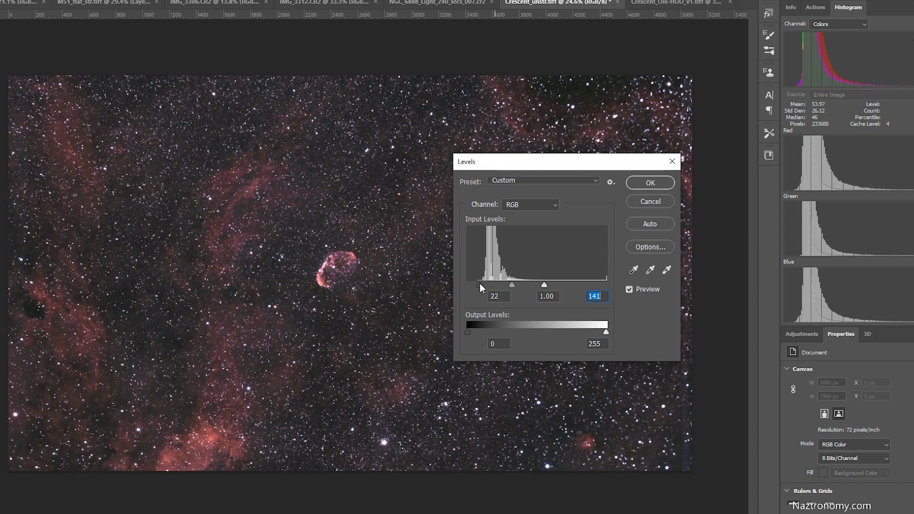
{"action": "left_click", "coordinate": [649, 183]}
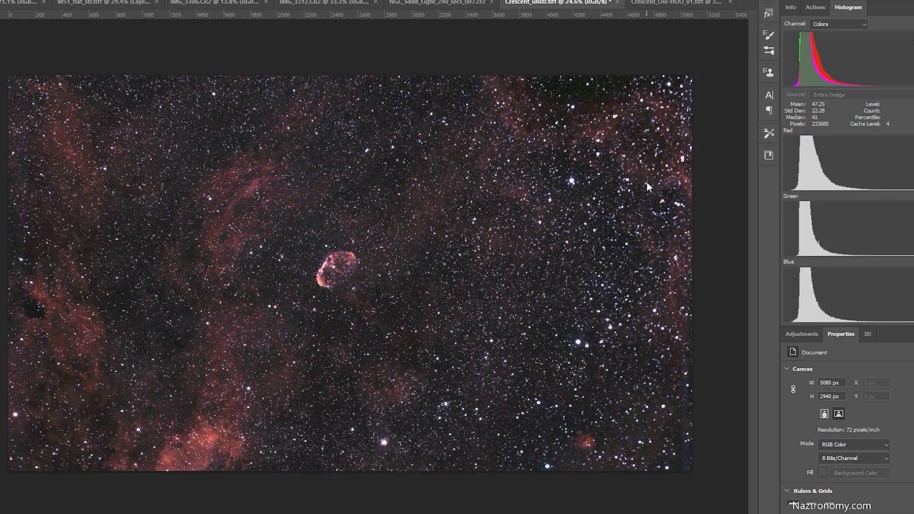
Apply a second Curves lifting the midtones to about input 80, output 101.
{"action": "key", "text": "ctrl+m"}
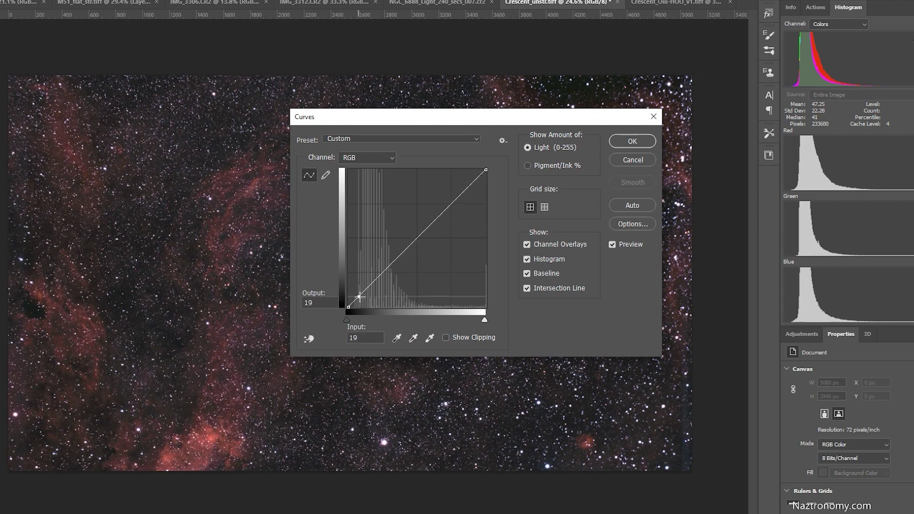
{"action": "left_click_drag", "start_coordinate": [359, 295], "coordinate": [362, 298]}
{"action": "left_click_drag", "start_coordinate": [393, 262], "coordinate": [394, 254]}
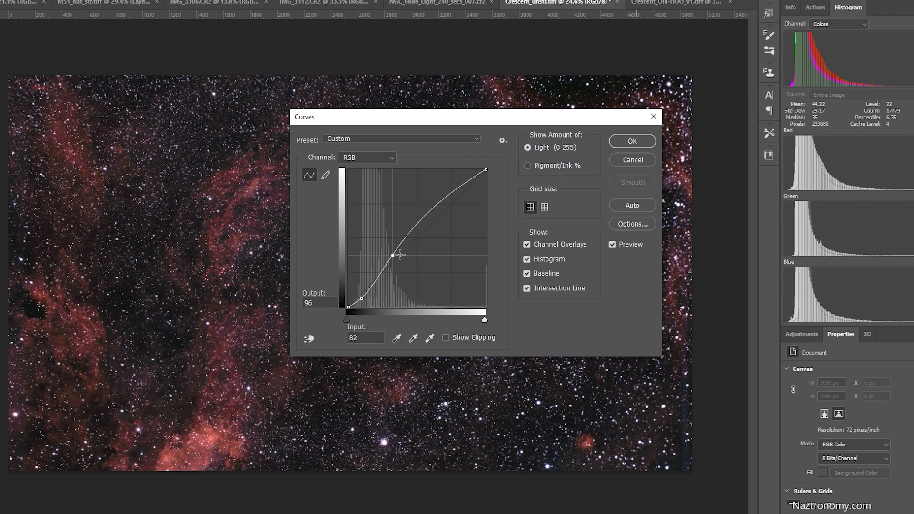
{"action": "left_click_drag", "start_coordinate": [393, 254], "coordinate": [391, 252]}
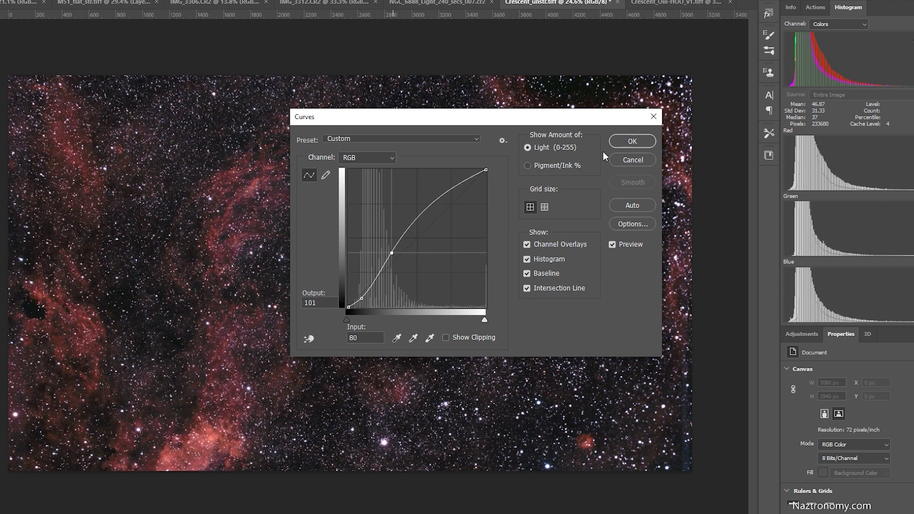
{"action": "left_click", "coordinate": [632, 142]}
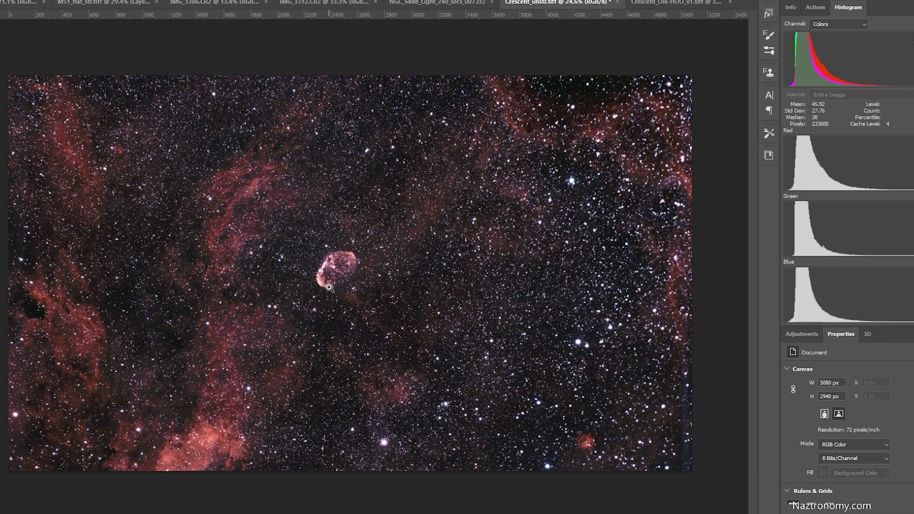
{"action": "scroll", "coordinate": [329, 286], "scroll_direction": "up", "scroll_amount": 3}
{"action": "scroll", "coordinate": [325, 288], "scroll_direction": "down", "scroll_amount": 4}
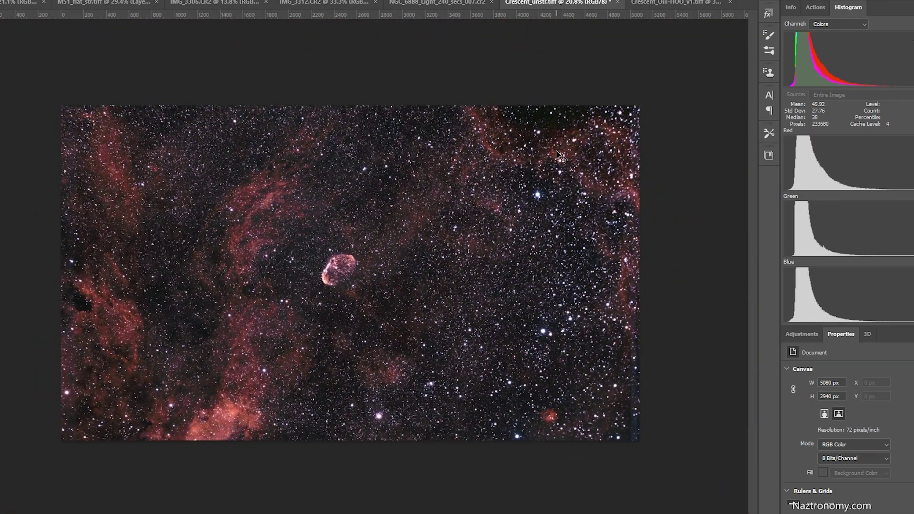
Apply Levels with input points 11 and 163, then zoom in and out to inspect the nebula.
{"action": "key", "text": "ctrl+l"}
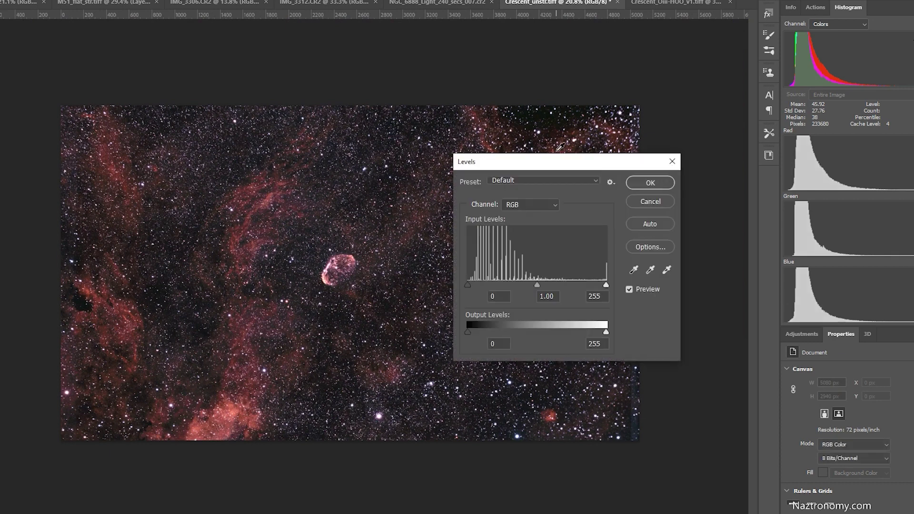
{"action": "left_click_drag", "start_coordinate": [468, 287], "coordinate": [479, 281]}
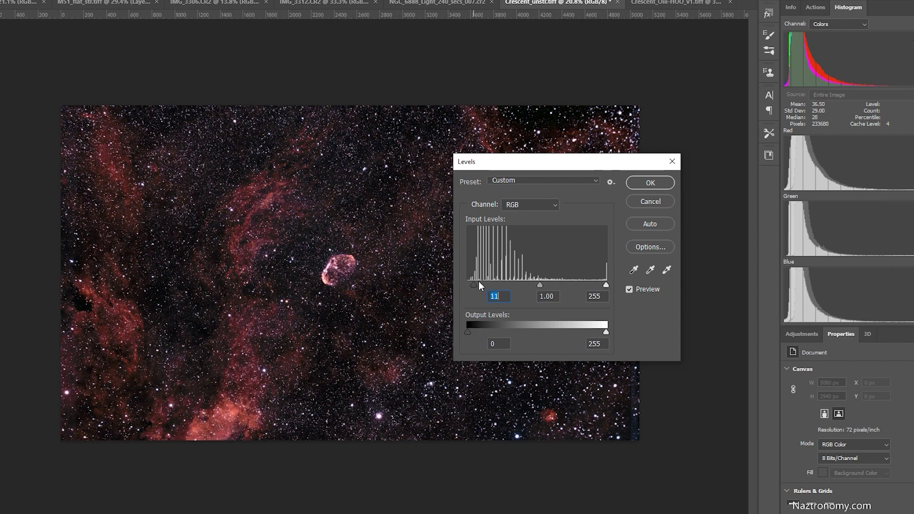
{"action": "left_click_drag", "start_coordinate": [605, 285], "coordinate": [557, 283]}
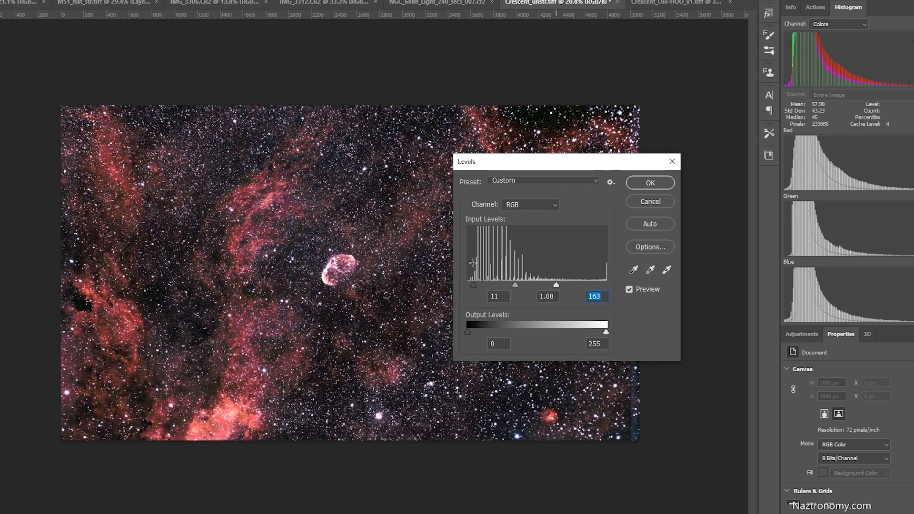
{"action": "left_click", "coordinate": [650, 183]}
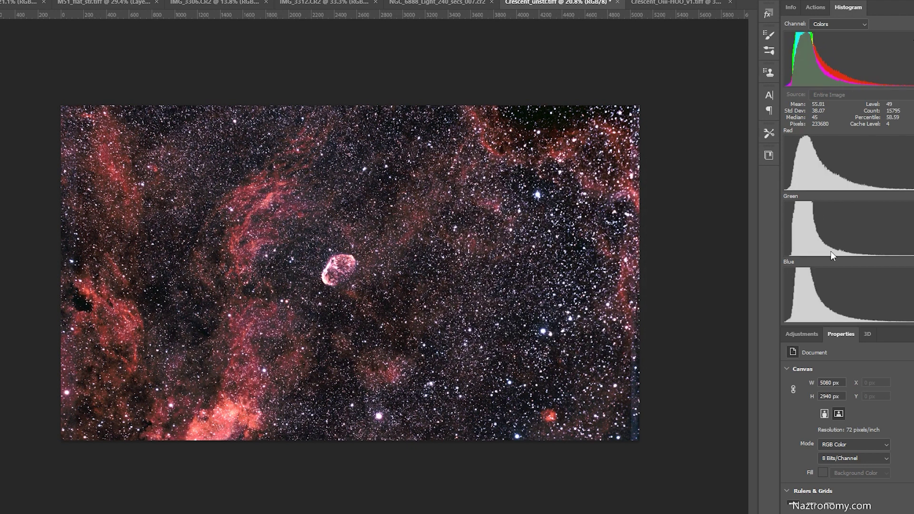
{"action": "left_click", "coordinate": [346, 246]}
{"action": "left_click_drag", "start_coordinate": [382, 256], "coordinate": [222, 372]}
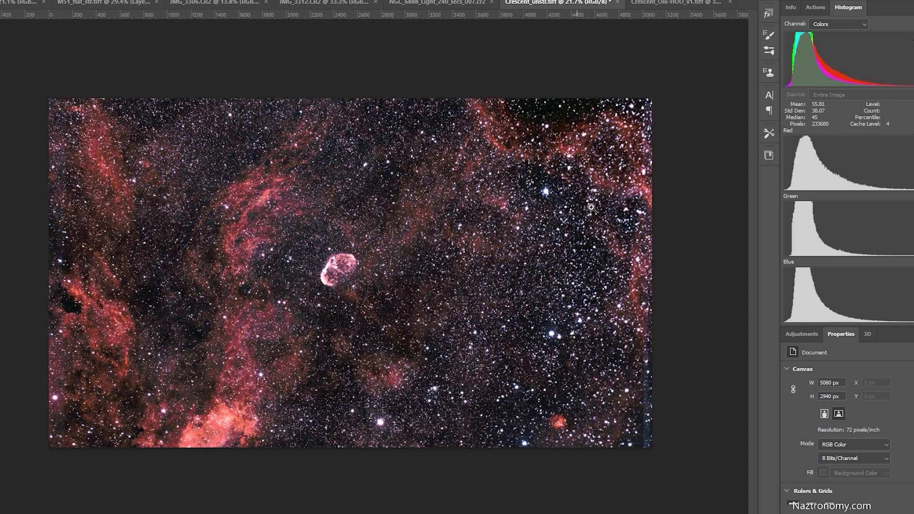
{"action": "left_click", "coordinate": [447, 3]}
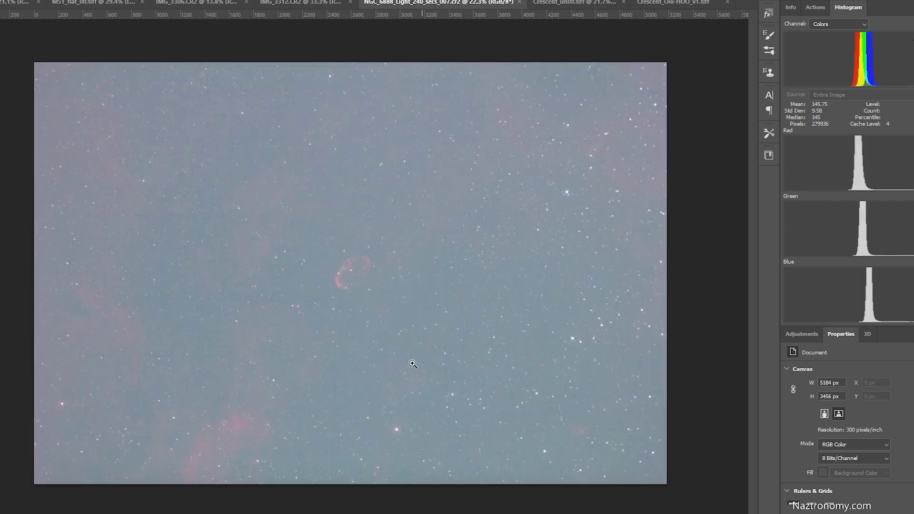
{"action": "left_click", "coordinate": [569, 10]}
{"action": "scroll", "coordinate": [396, 119], "scroll_direction": "up", "scroll_amount": 1}
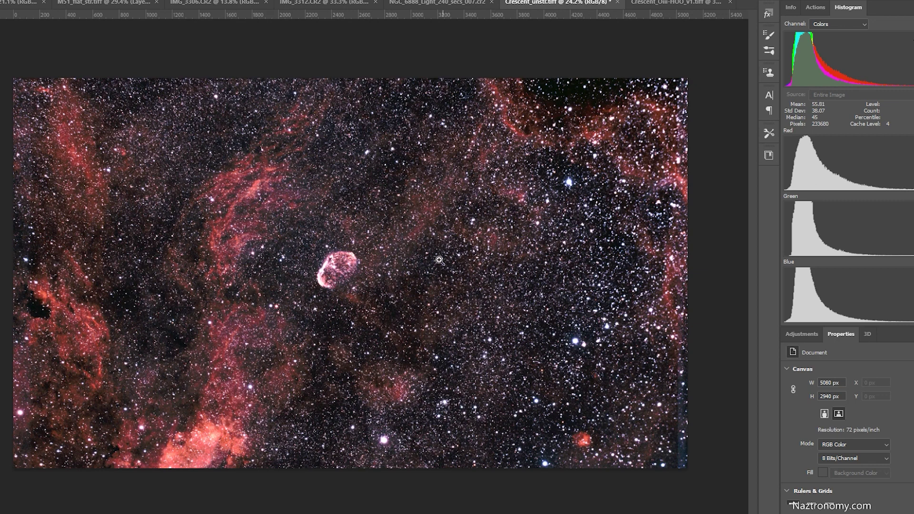
Display Crescent_OIII-HOO_v1.tiff and zoom in and out on the finished nebula.
{"action": "left_click", "coordinate": [666, 9]}
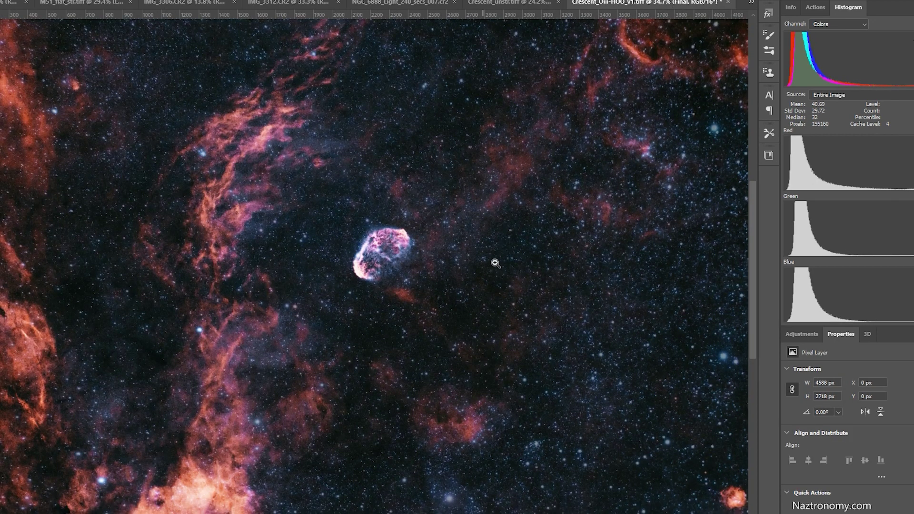
{"action": "scroll", "coordinate": [484, 267], "scroll_direction": "down", "scroll_amount": 3}
{"action": "scroll", "coordinate": [477, 268], "scroll_direction": "up", "scroll_amount": 2}
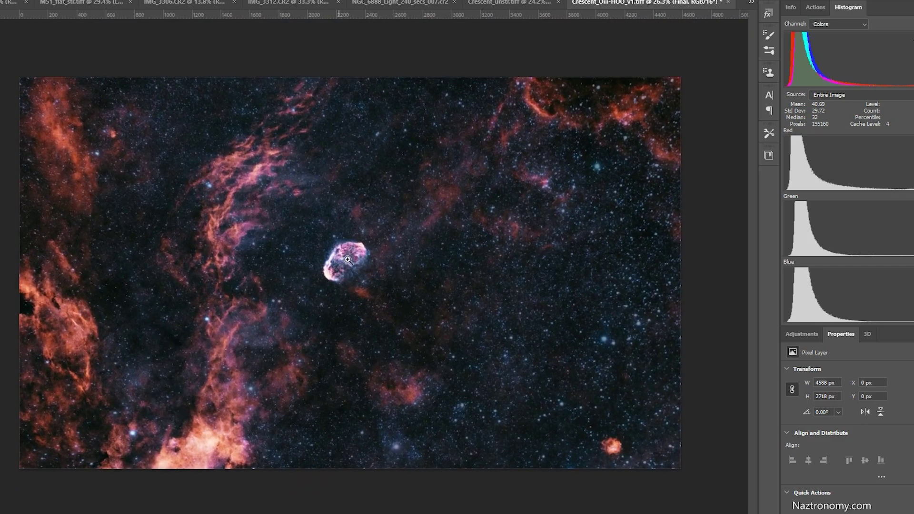
{"action": "left_click_drag", "start_coordinate": [344, 260], "coordinate": [386, 269]}
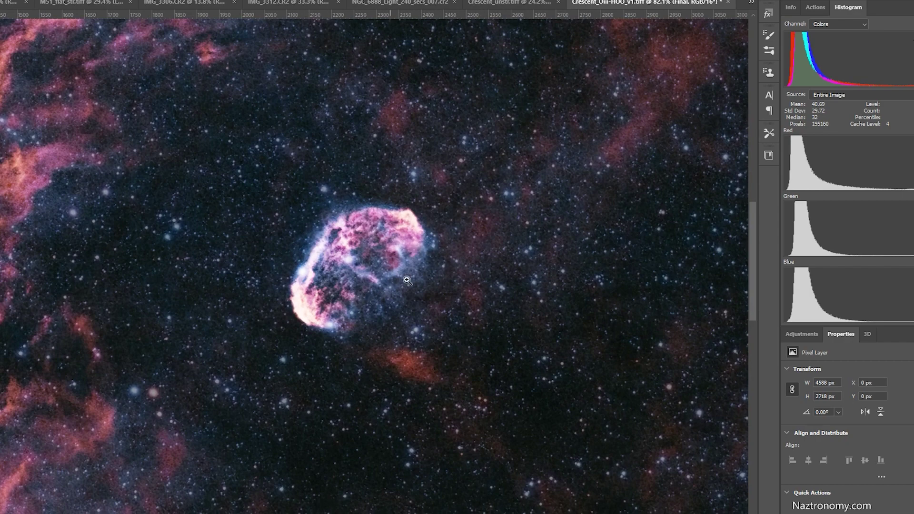
{"action": "left_click_drag", "start_coordinate": [460, 263], "coordinate": [418, 267]}
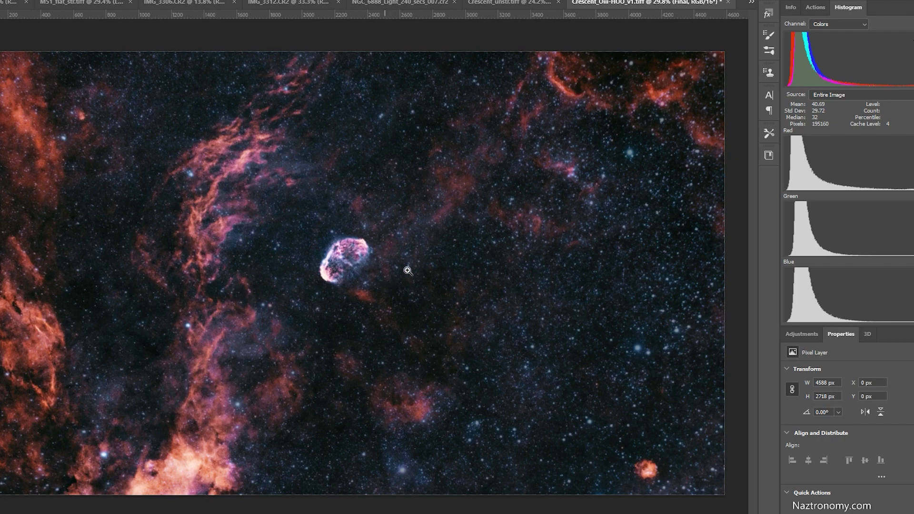
{"action": "left_click", "coordinate": [436, 275], "text": "alt"}
{"action": "left_click", "coordinate": [414, 10]}
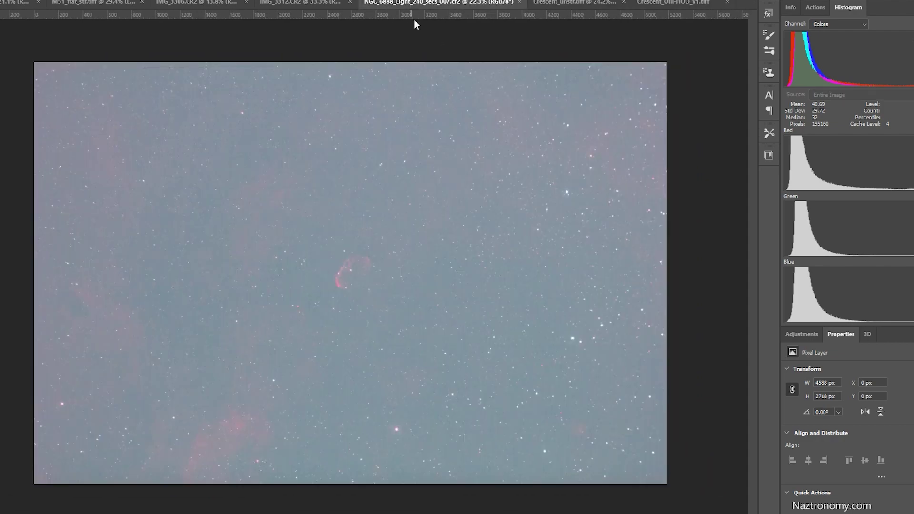
{"action": "left_click", "coordinate": [668, 5]}
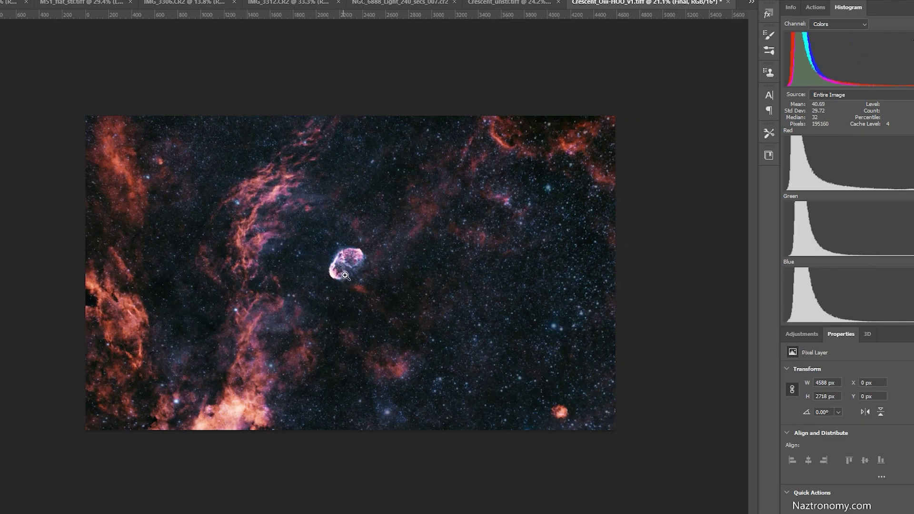
{"action": "left_click_drag", "start_coordinate": [342, 275], "coordinate": [365, 275]}
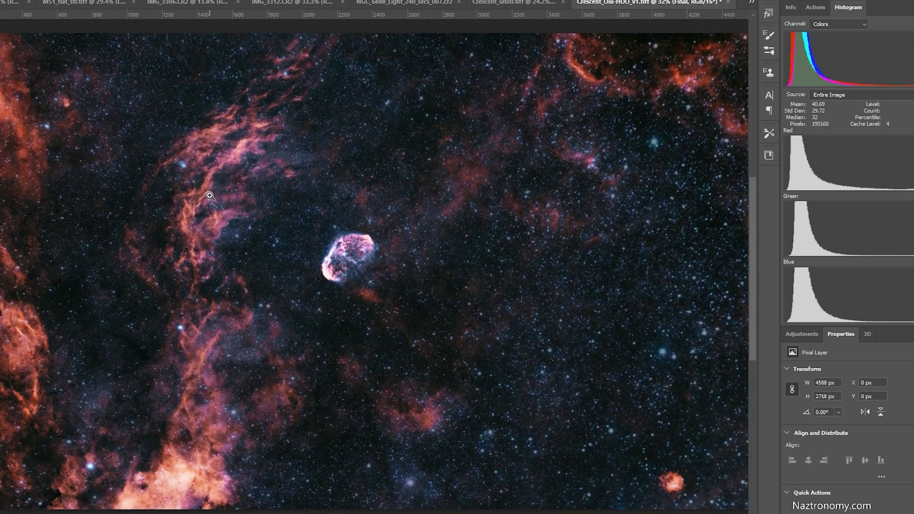
{"action": "left_click_drag", "start_coordinate": [374, 283], "coordinate": [349, 285]}
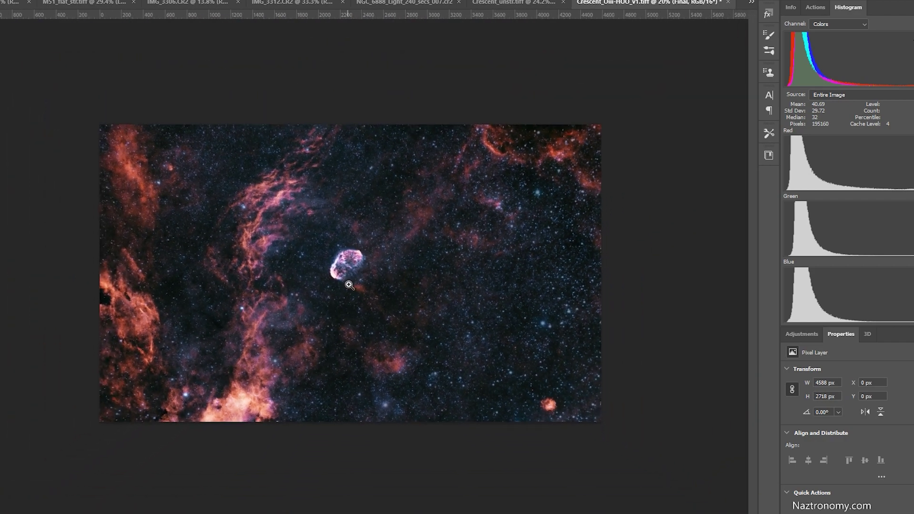
{"action": "left_click_drag", "start_coordinate": [358, 275], "coordinate": [379, 281]}
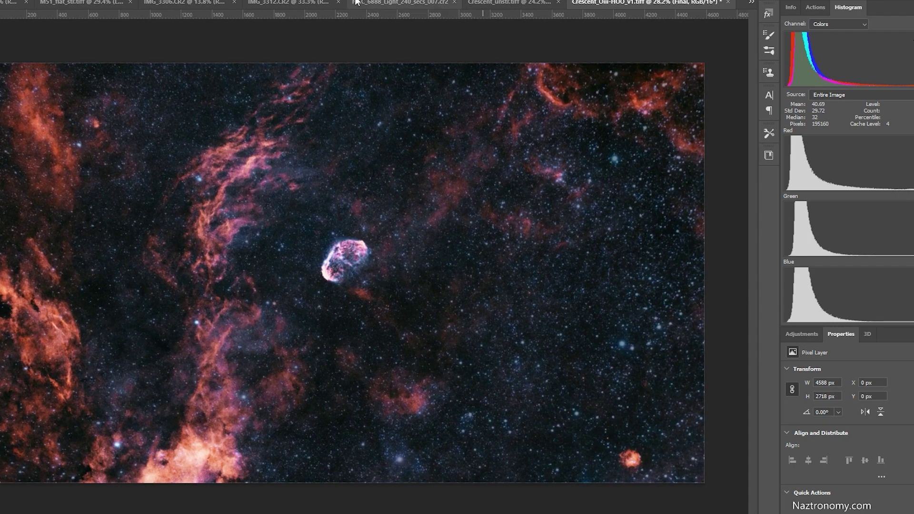